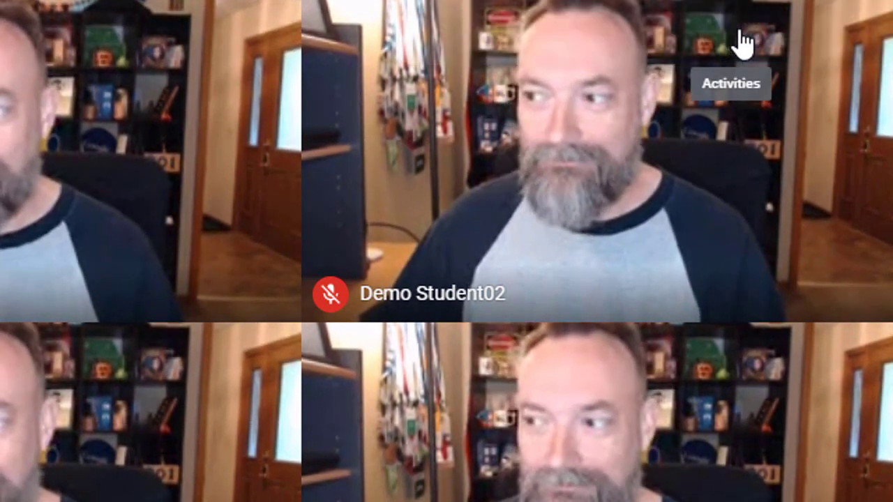
# Open the Breakout rooms setup from Activities, pre-split into 3 rooms of three participants
pyautogui.click(739, 33)
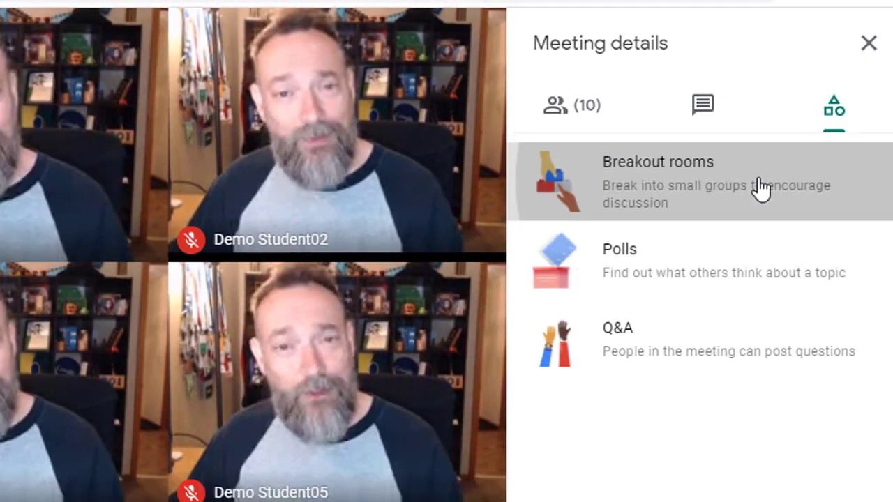
pyautogui.click(722, 227)
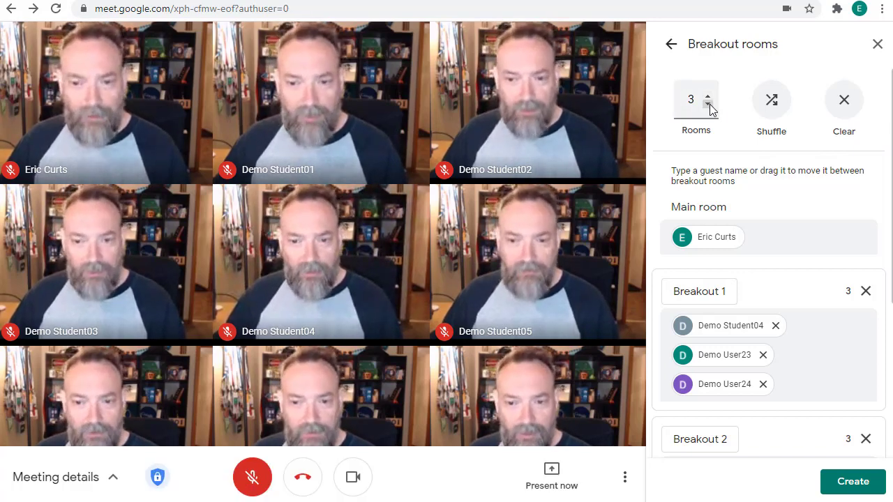
# Try two rooms with the Rooms spinner, then shuffle participants among the rooms
pyautogui.click(708, 104)
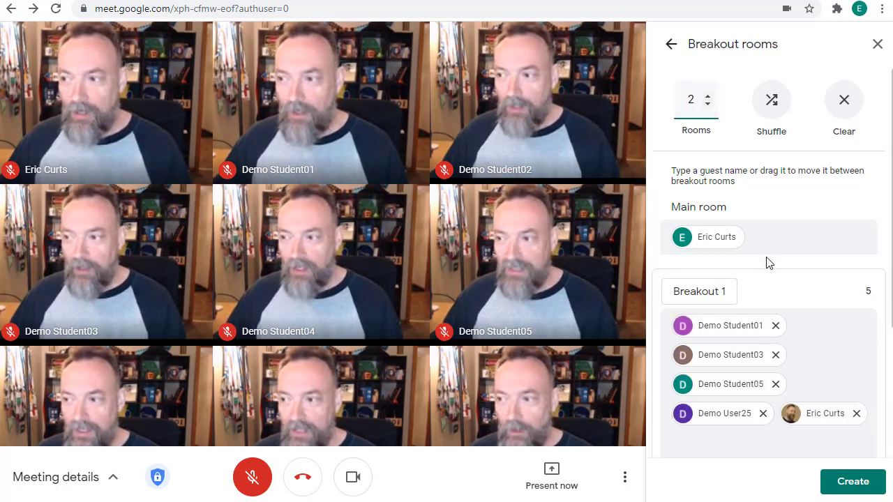
pyautogui.scroll(-3, 765, 259)
pyautogui.scroll(3, 774, 271)
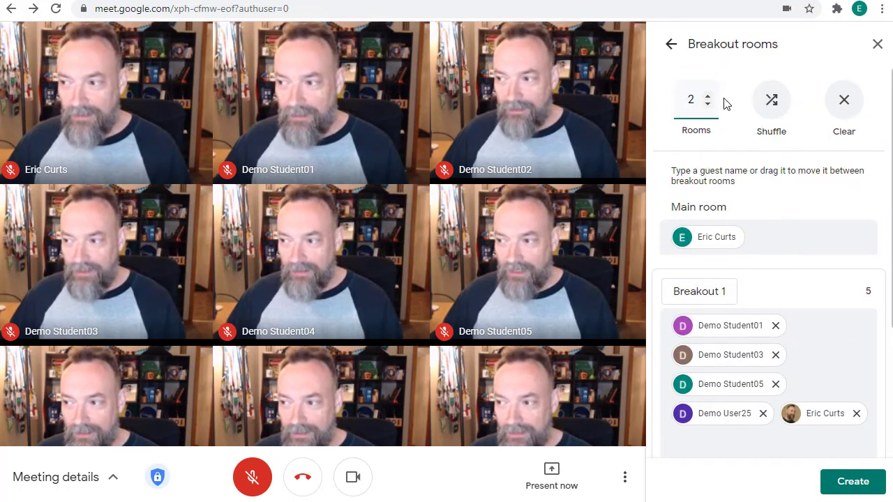
pyautogui.scroll(-4, 759, 209)
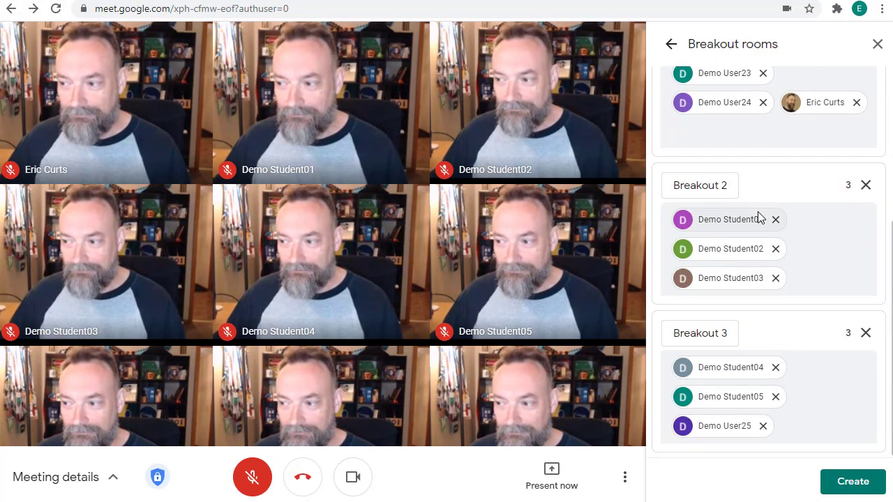
pyautogui.scroll(2, 775, 209)
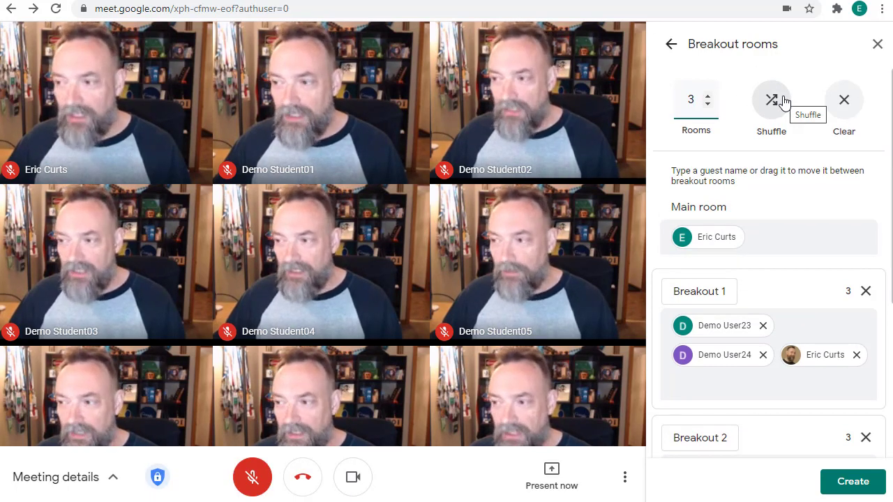
pyautogui.click(773, 101)
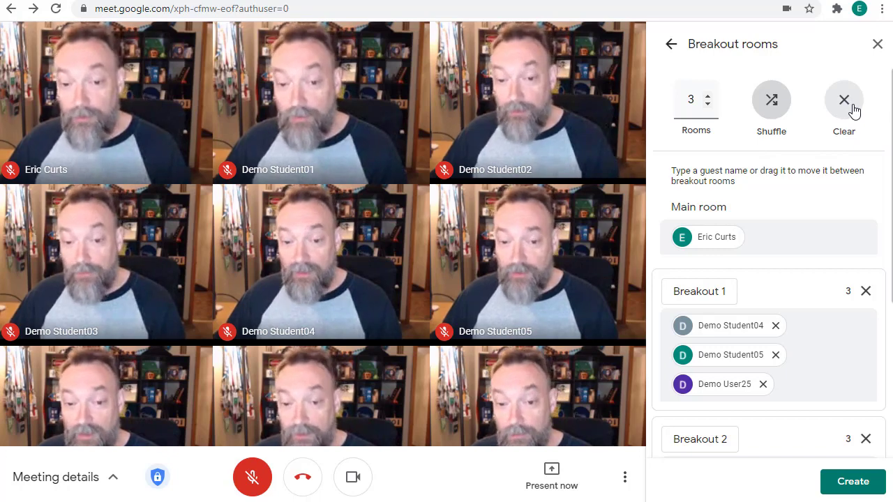
# Clear everyone back to the main room, then reshuffle them into three rooms of three
pyautogui.click(845, 104)
pyautogui.scroll(-3, 818, 234)
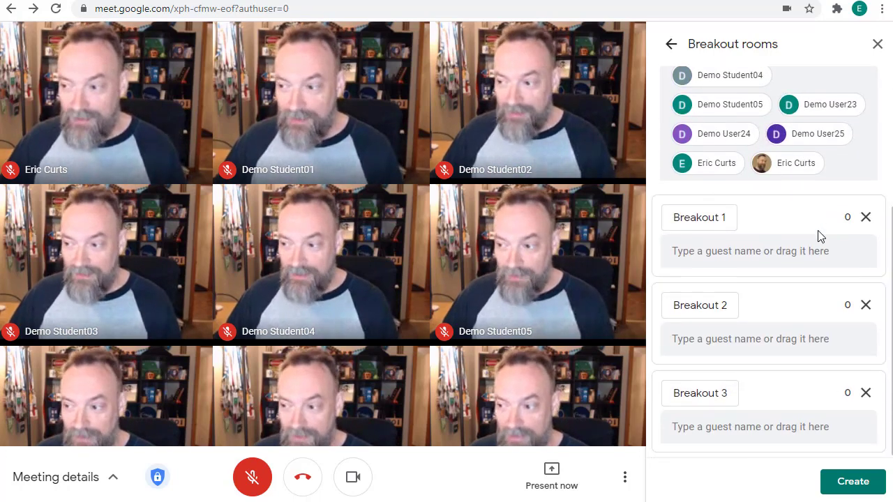
pyautogui.scroll(3, 817, 234)
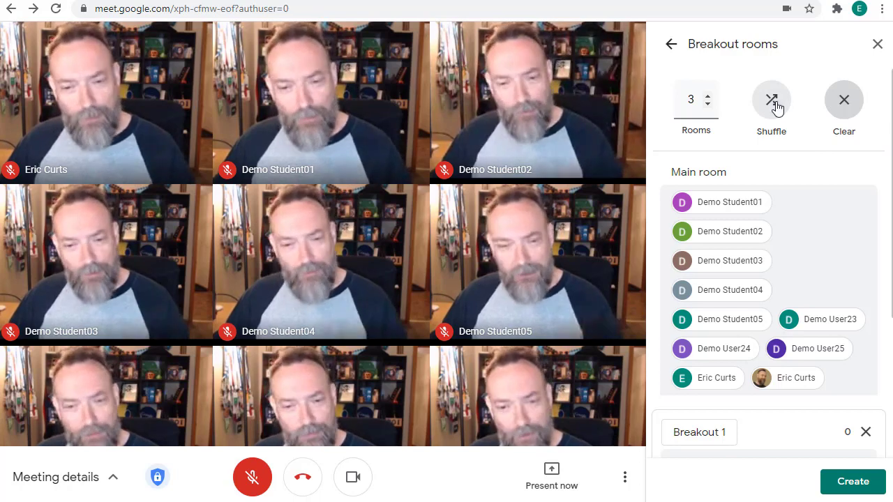
pyautogui.click(774, 105)
pyautogui.scroll(-4, 768, 177)
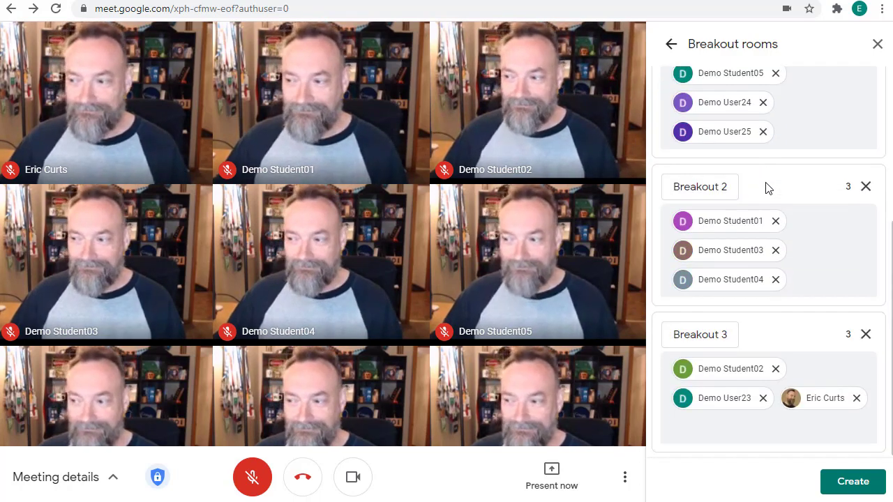
pyautogui.scroll(4, 768, 187)
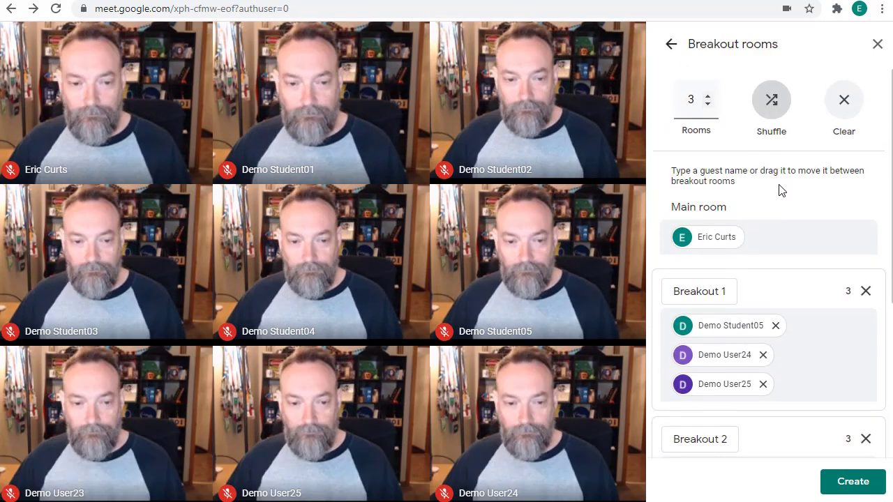
pyautogui.scroll(-4, 782, 192)
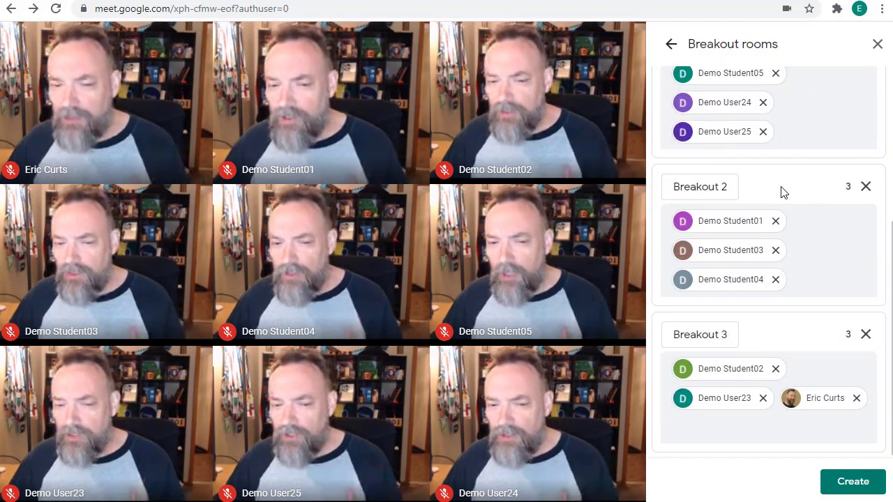
# Move Demo User25 into Breakout 2 and Demo Student01 into Breakout 1
pyautogui.moveTo(735, 133); pyautogui.dragTo(831, 242)
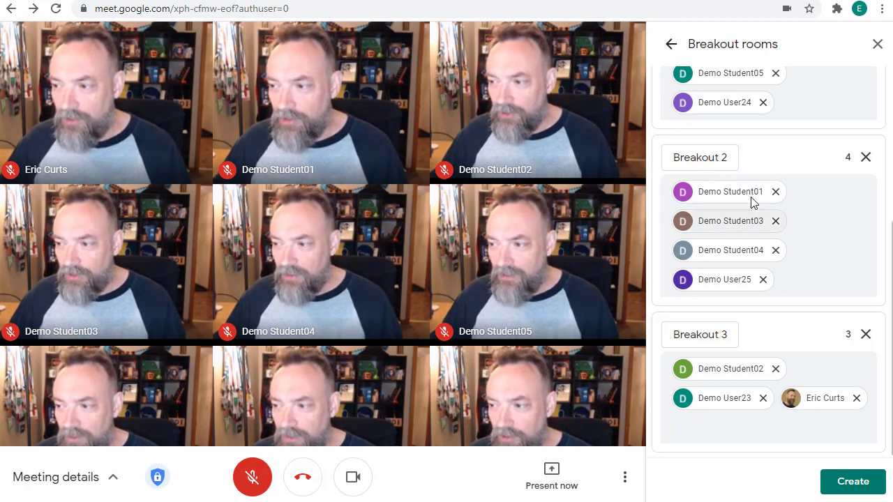
pyautogui.moveTo(747, 191); pyautogui.dragTo(826, 108)
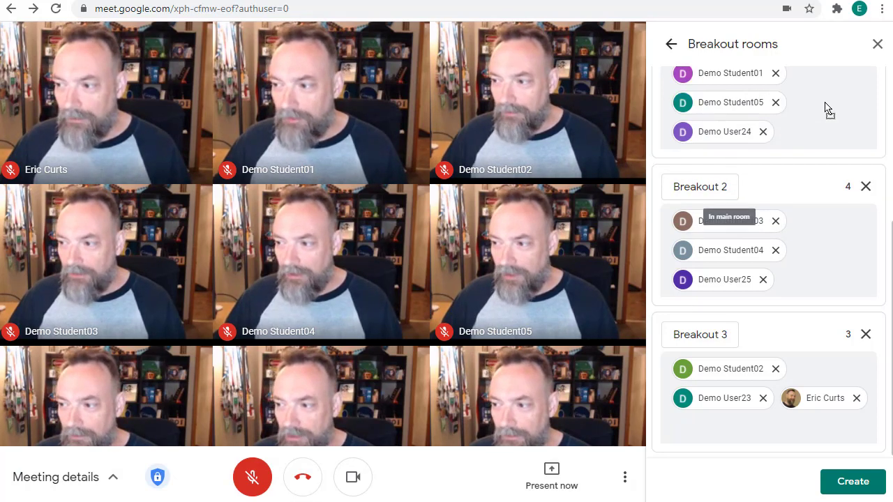
pyautogui.scroll(4, 807, 237)
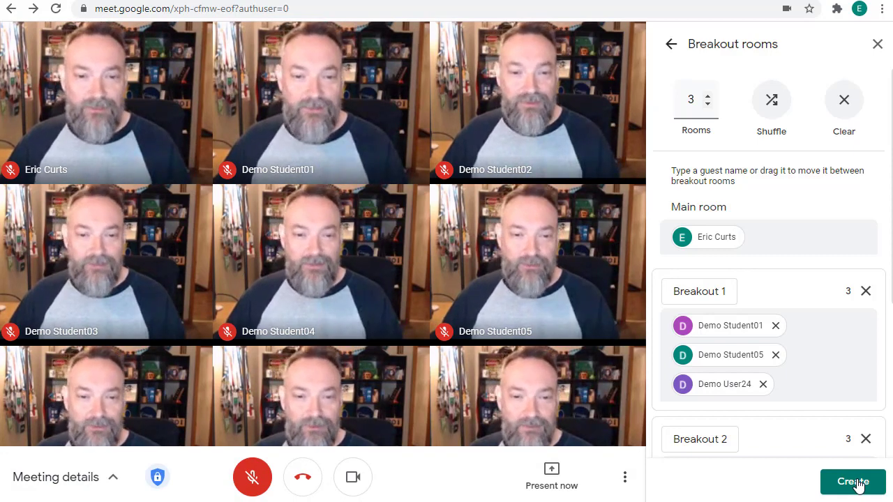
# Create the three breakout rooms so participants get invited to Breakout 1
pyautogui.click(853, 482)
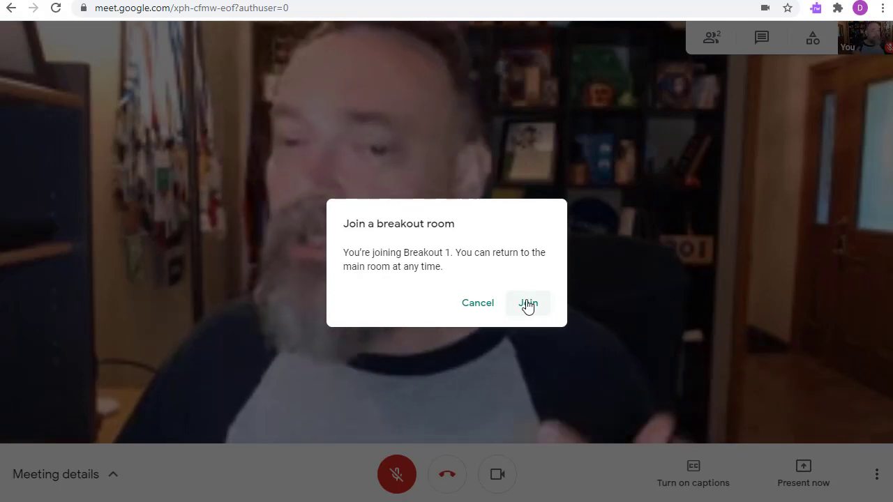
# Join Breakout 1 as the student and close the Meeting details side panel
pyautogui.click(528, 305)
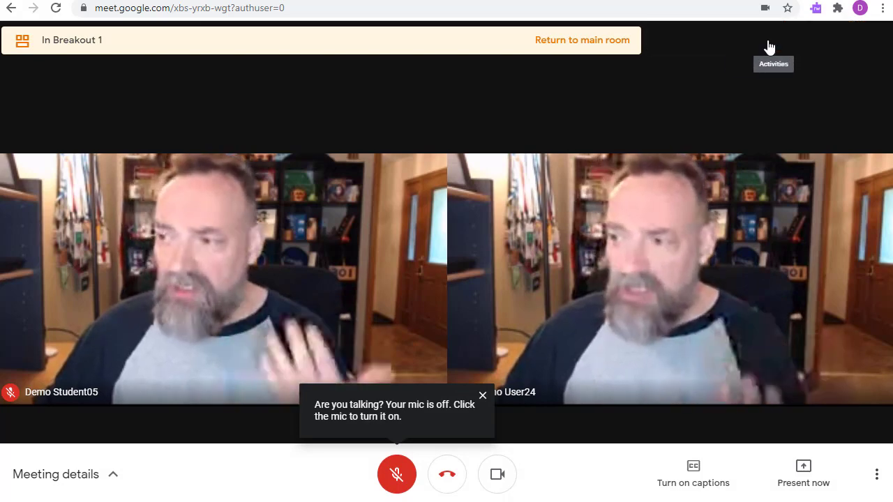
pyautogui.click(765, 40)
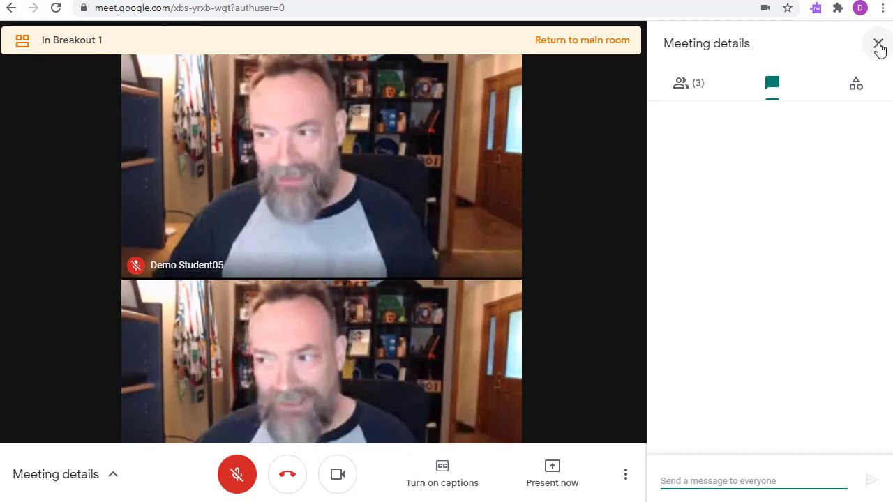
pyautogui.click(877, 44)
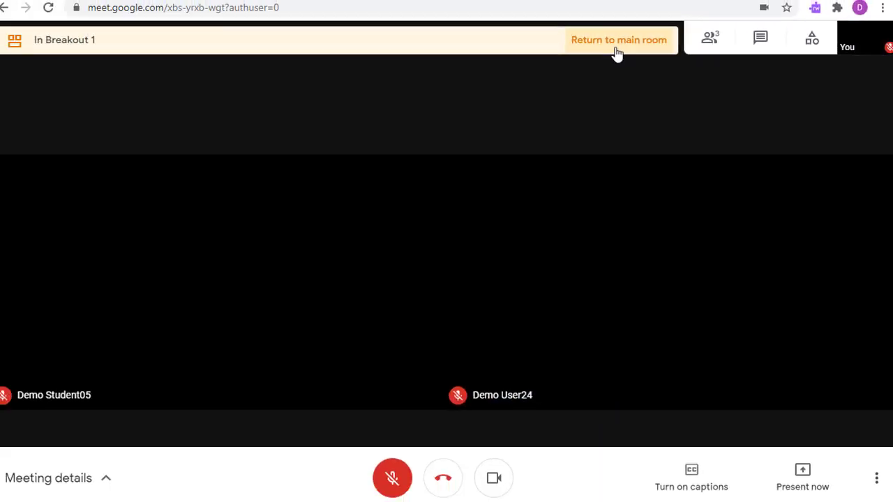
# Return to the main room, then accept the 'Invited to Breakout 1' banner to rejoin
pyautogui.click(449, 54)
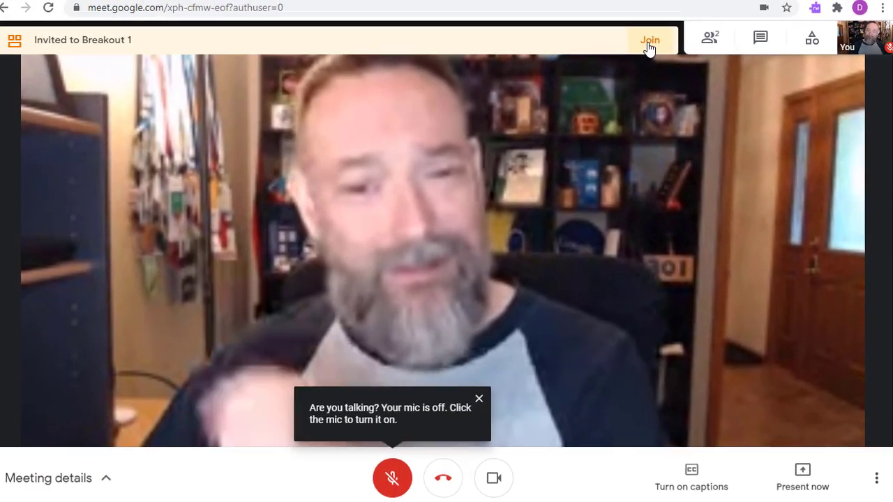
pyautogui.click(411, 38)
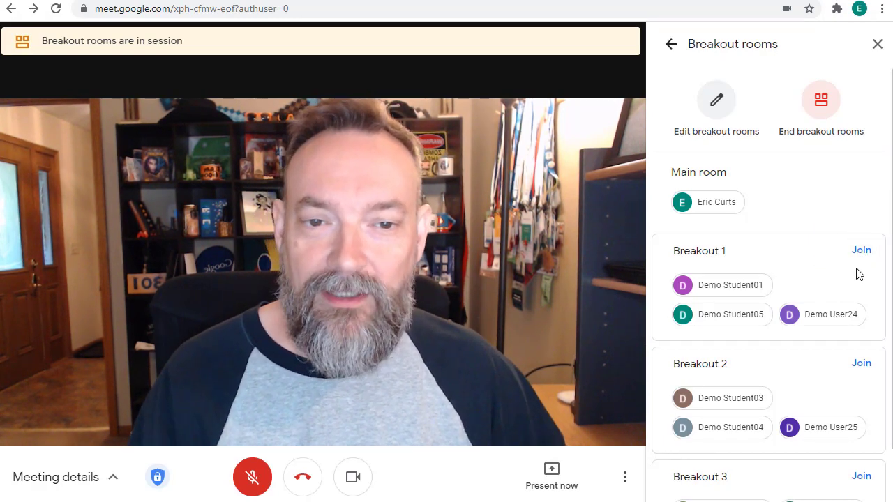
# As host, drop into Breakout 1, then Breakout 2, then leave for the main room
pyautogui.click(862, 251)
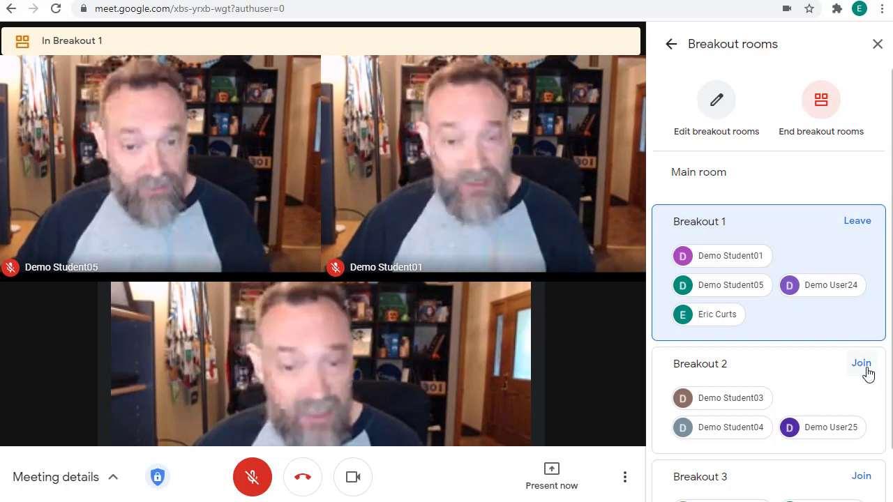
pyautogui.click(862, 365)
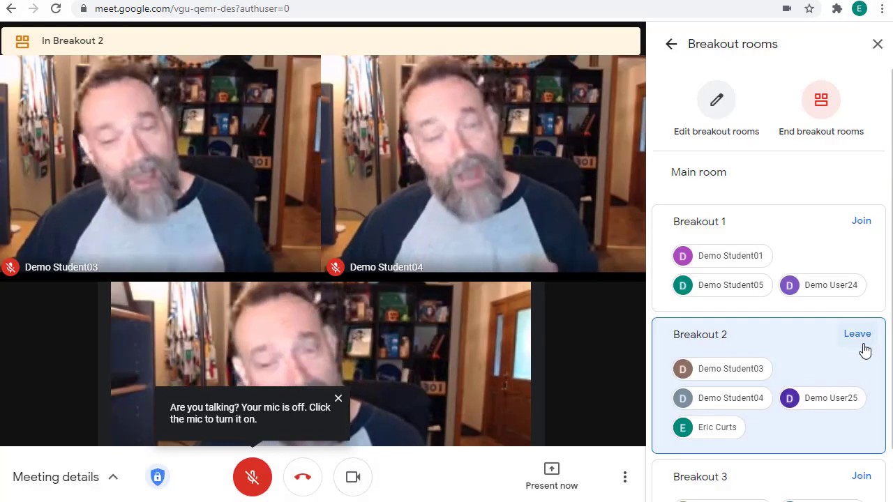
pyautogui.click(858, 335)
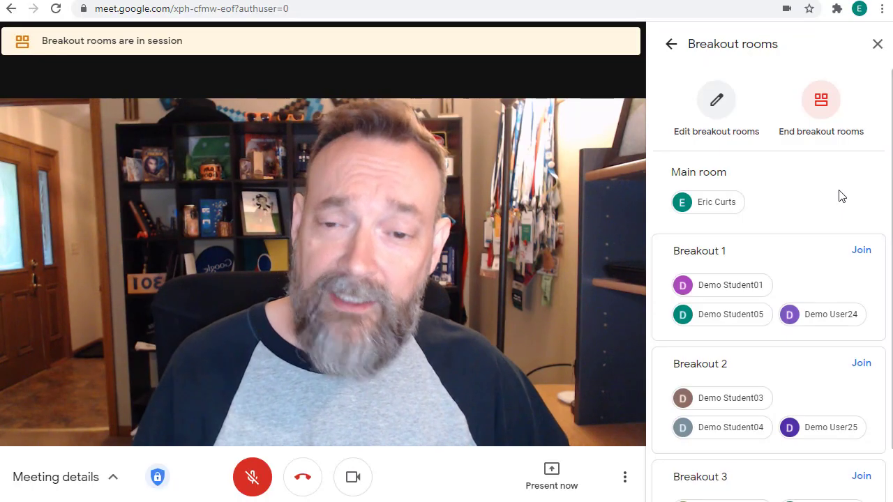
# Review all three rooms' assignments in Edit breakout rooms and close the panel unchanged
pyautogui.click(718, 101)
pyautogui.scroll(-2, 802, 255)
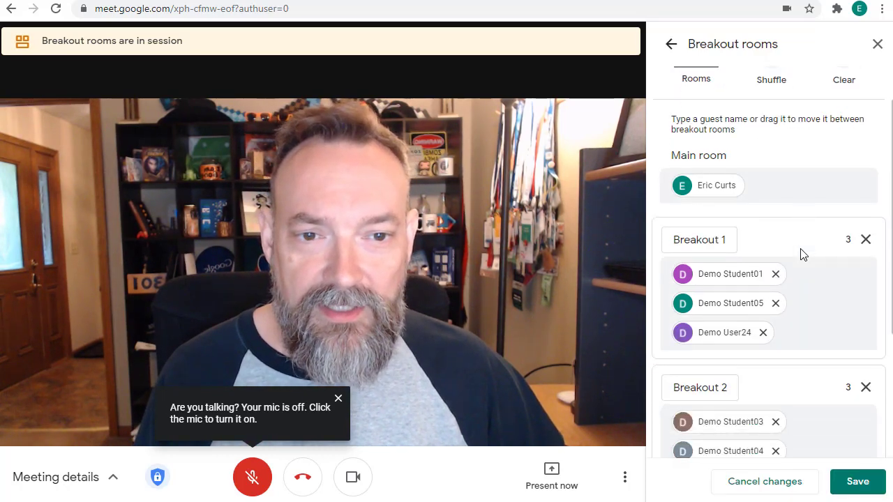
pyautogui.scroll(-2, 794, 343)
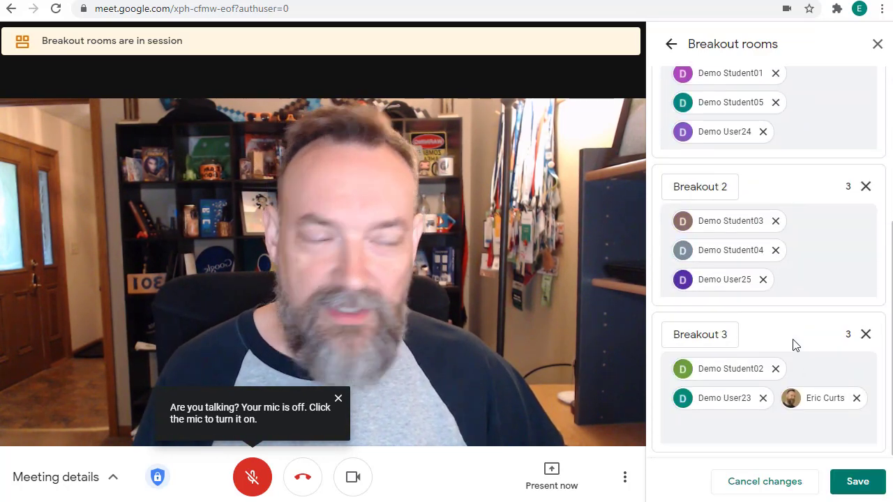
pyautogui.scroll(2, 792, 255)
pyautogui.scroll(-2, 793, 225)
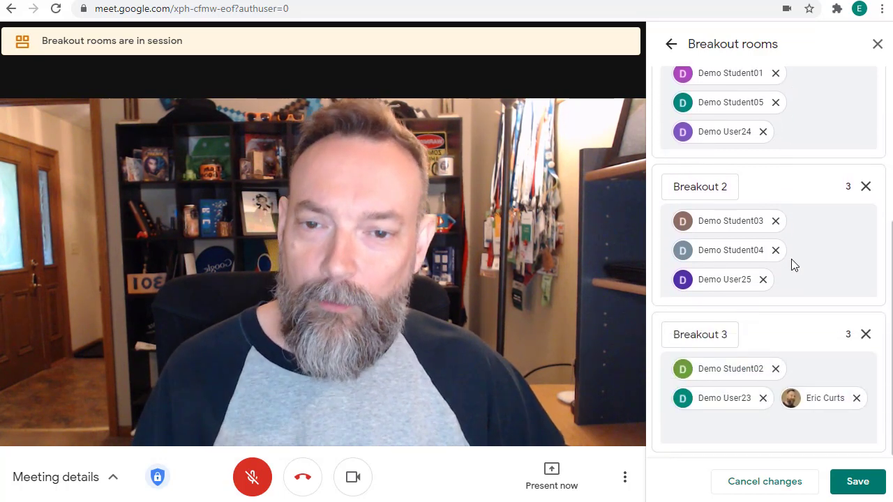
pyautogui.scroll(4, 801, 302)
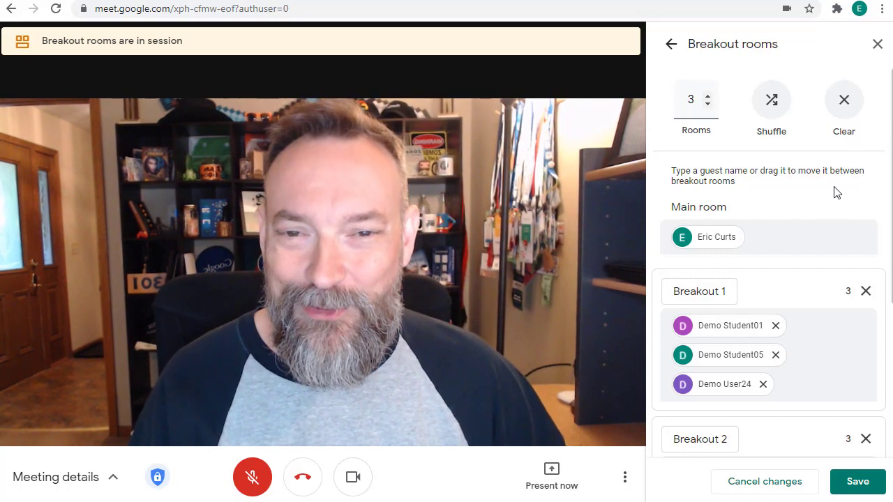
pyautogui.click(878, 43)
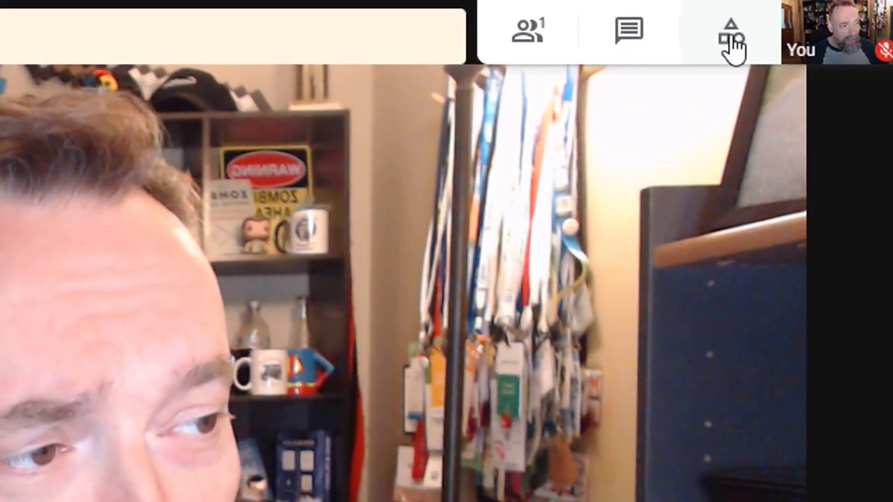
# End all breakout rooms from Activities > Breakout rooms and confirm in the dialog
pyautogui.click(731, 41)
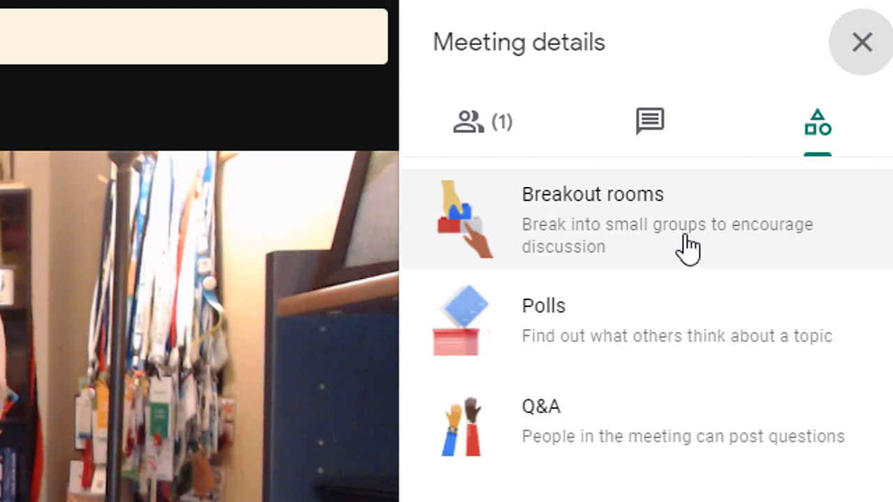
pyautogui.click(649, 219)
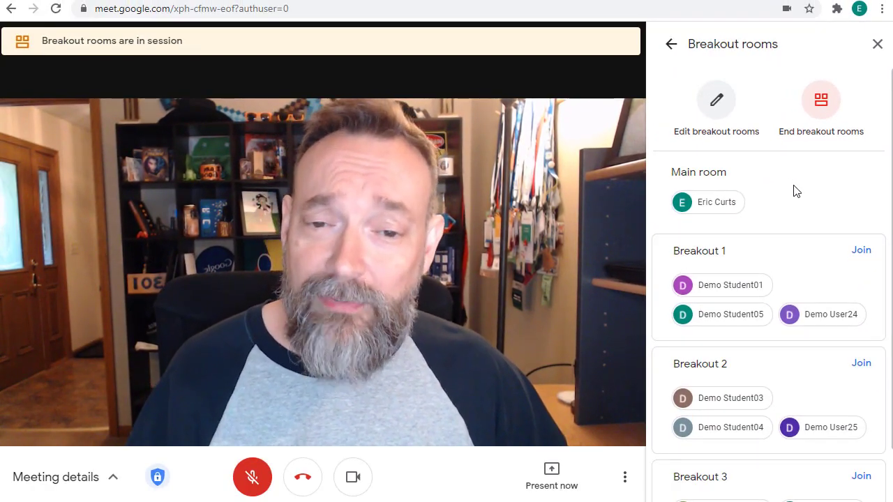
pyautogui.click(830, 103)
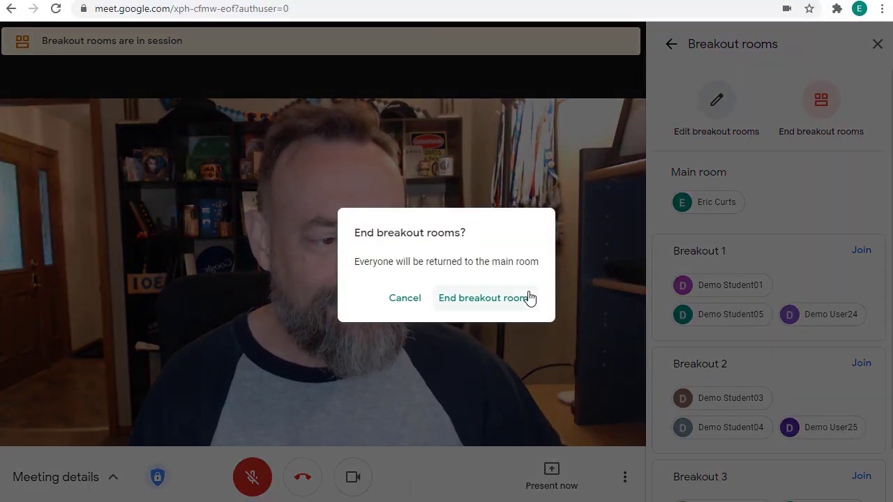
pyautogui.click(511, 299)
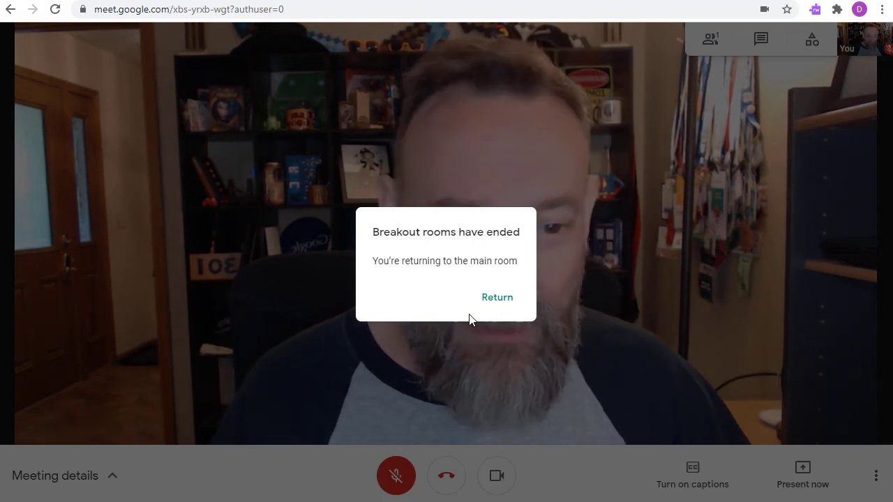
# Accept the 'Breakout rooms have ended' notice to return to the main room
pyautogui.click(499, 305)
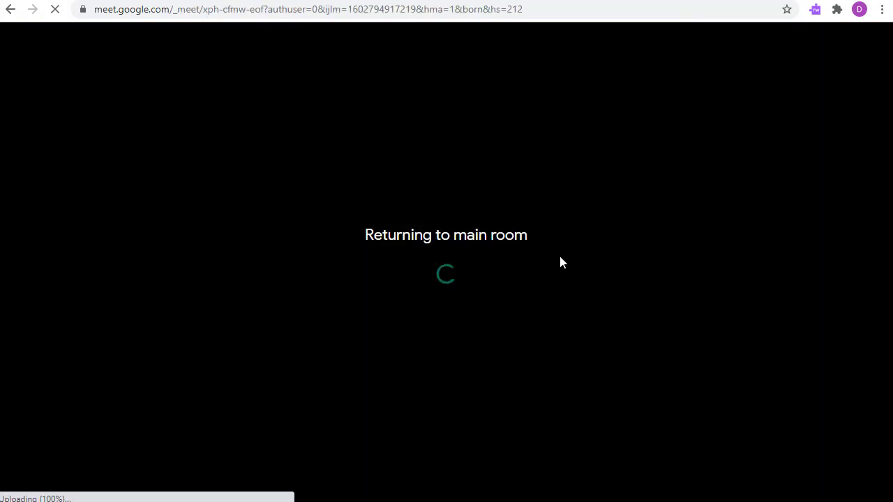